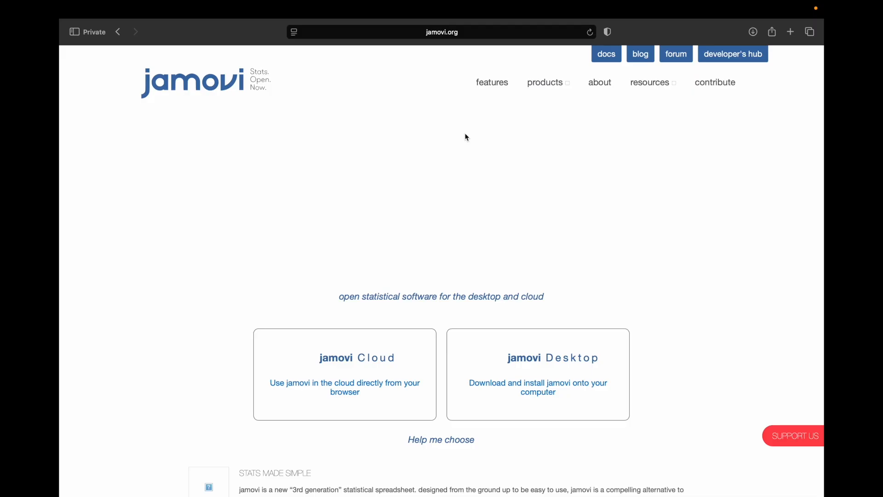
Download the jamovi Desktop 2.7.36 solid & current release for Apple Silicon Macs.
left_click(542, 358)
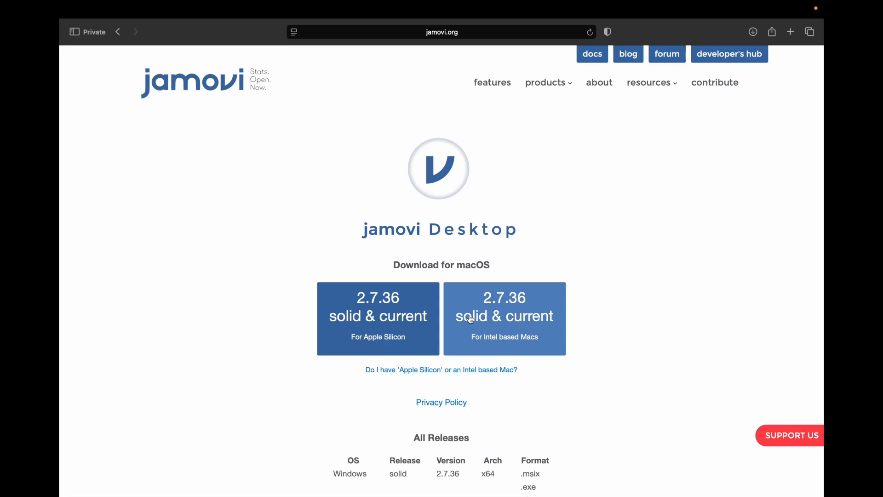
left_click(394, 323)
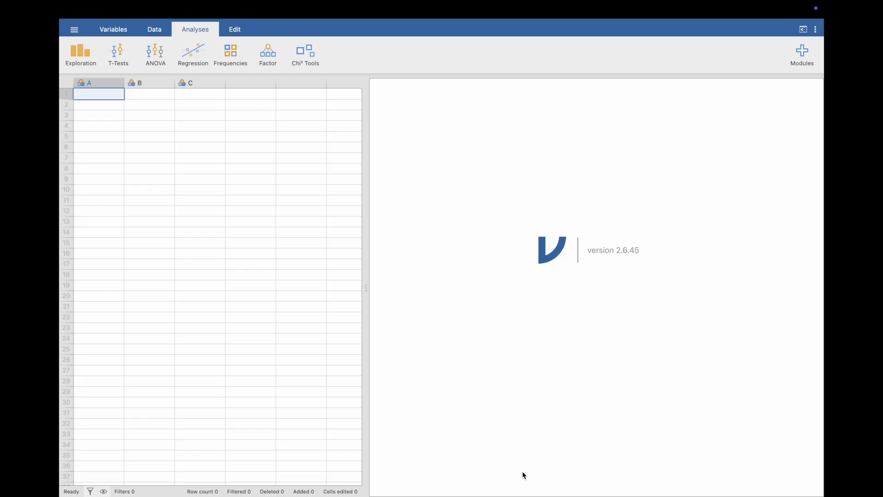
Switch to the jamovi desktop application and open the data file week1_gss.dta from this computer.
left_click(73, 30)
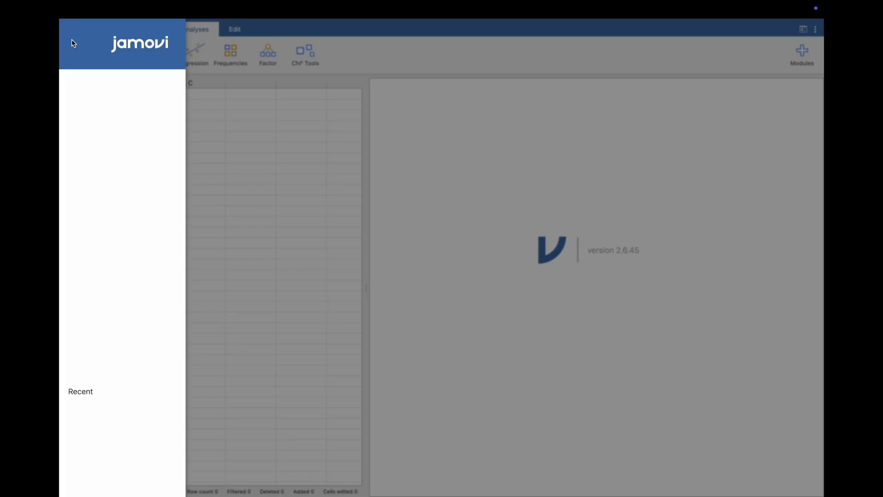
left_click(85, 116)
left_click(398, 40)
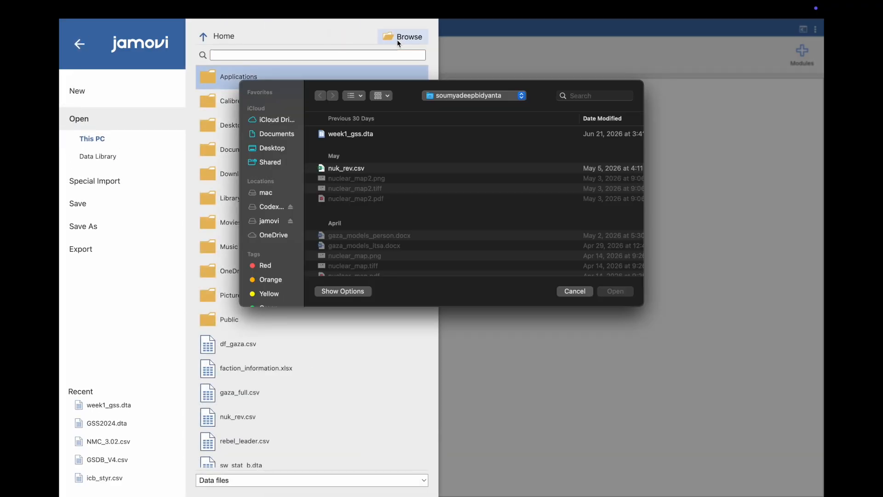
left_click(403, 137)
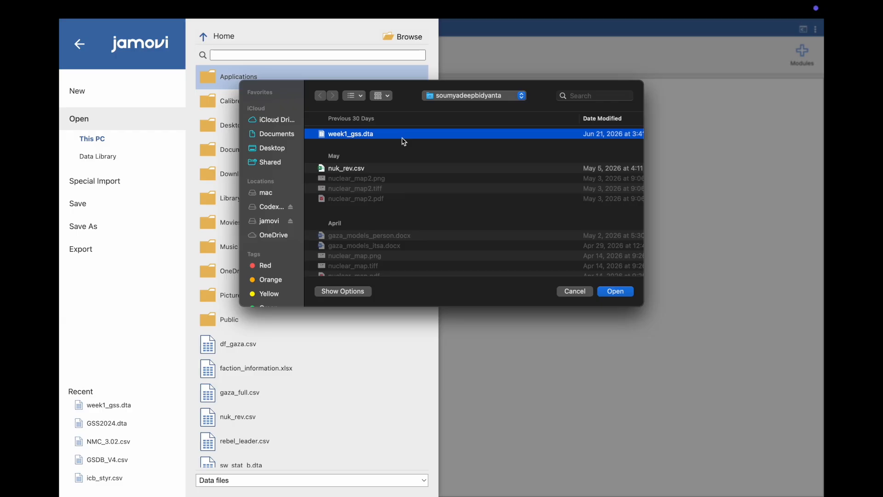
left_click(614, 292)
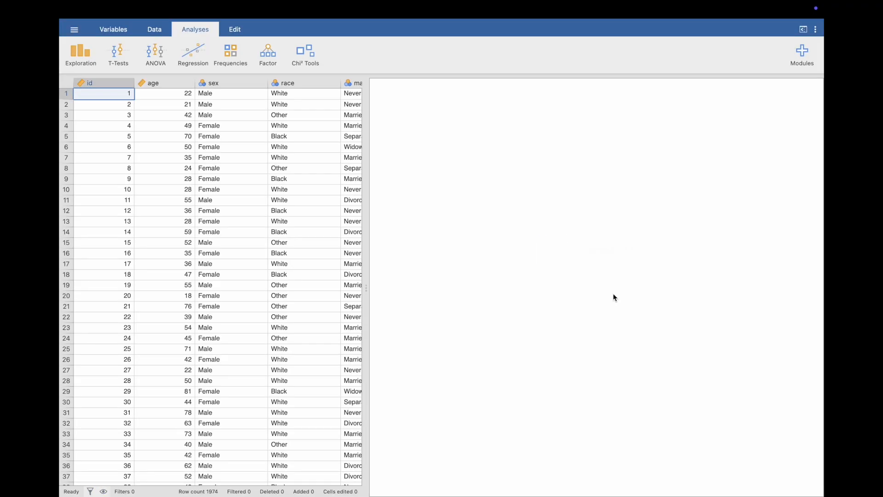
Look through the dataset's columns from id across to vetyears.
scroll(294, 239, "right", 10)
scroll(285, 239, "left", 10)
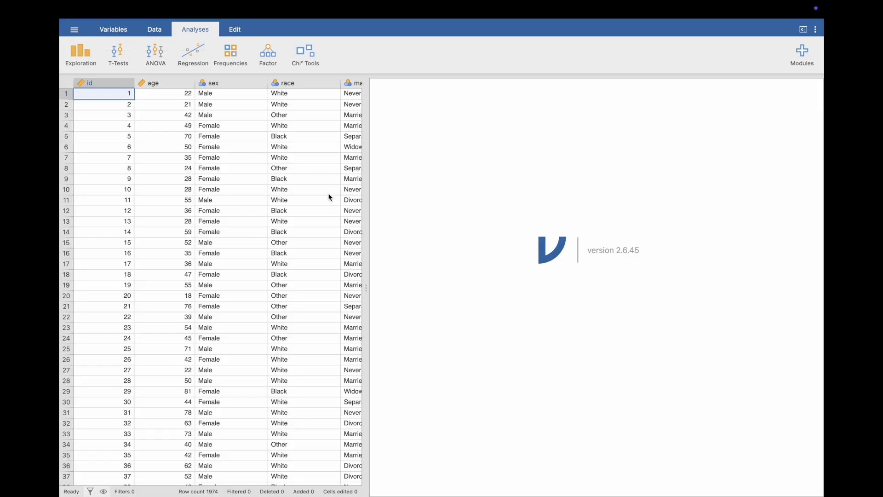
scroll(330, 196, "right", 3)
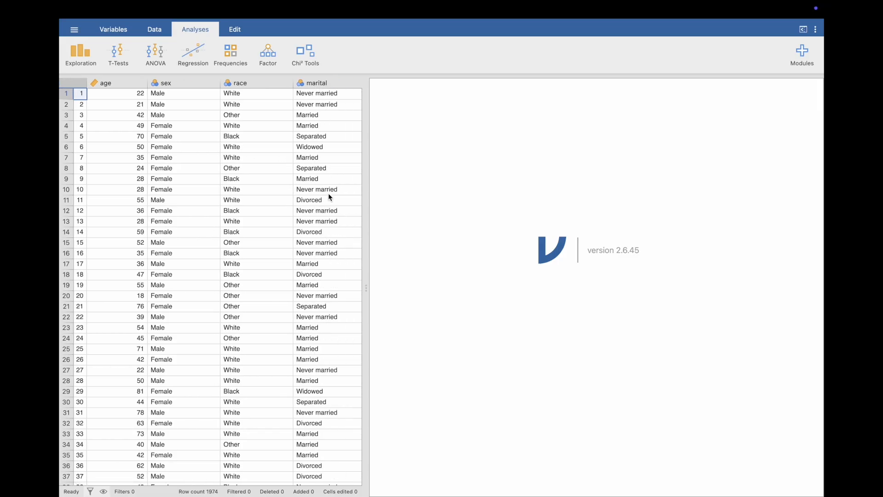
scroll(329, 197, "right", 3)
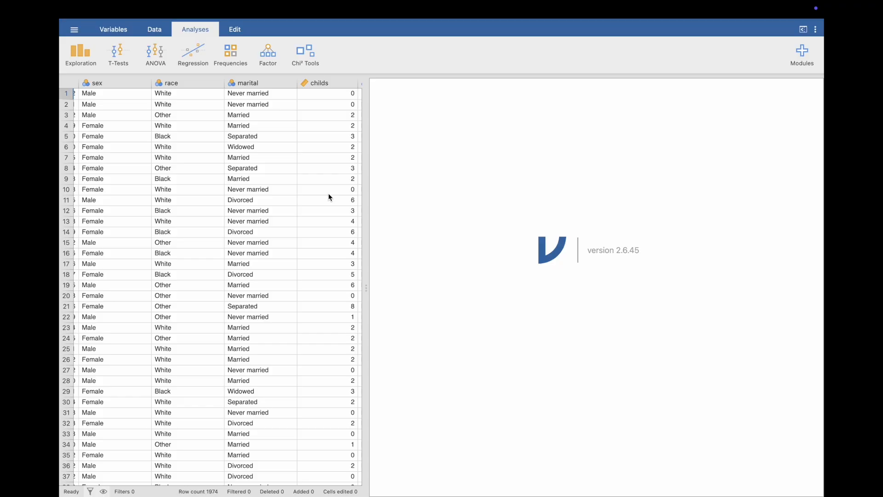
scroll(329, 196, "right", 3)
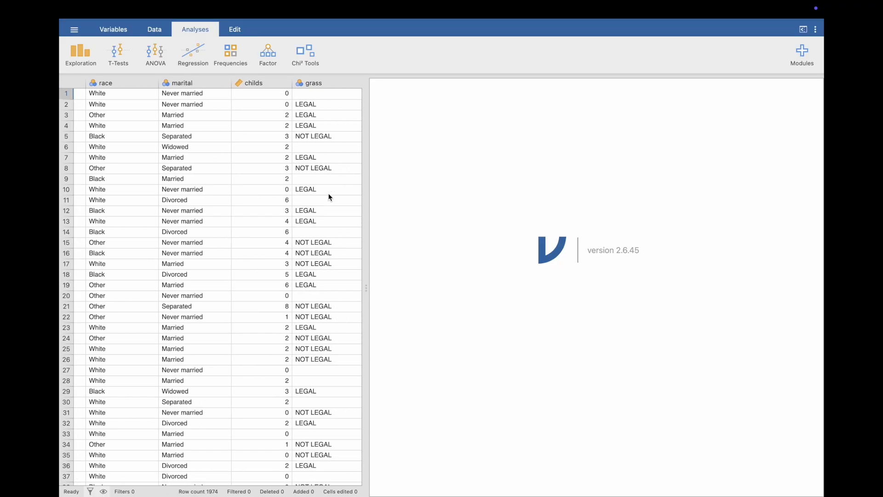
scroll(329, 197, "right", 3)
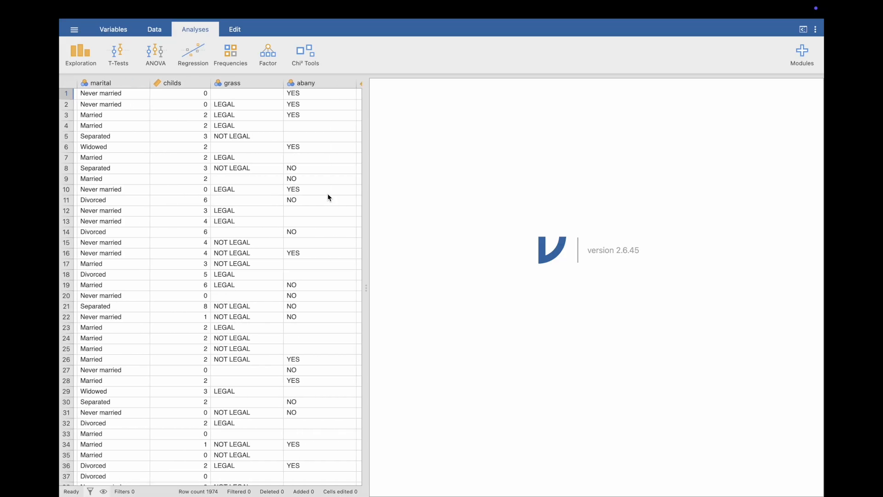
scroll(330, 197, "right", 3)
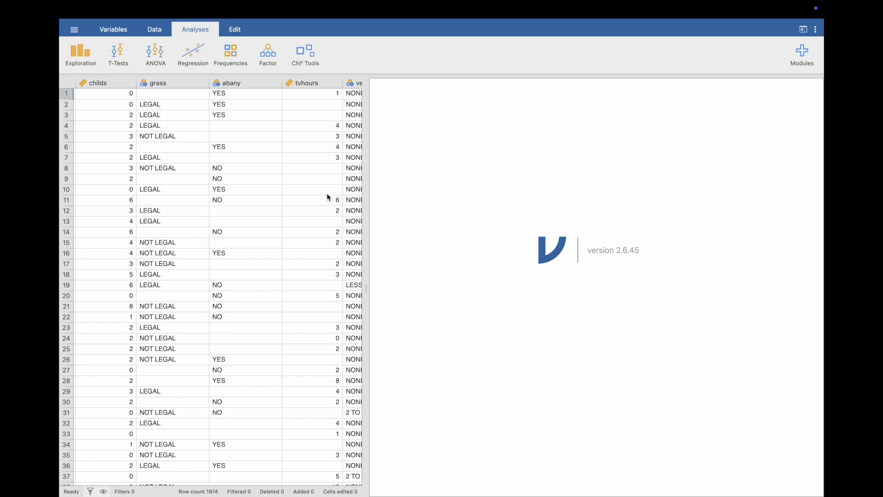
scroll(329, 197, "right", 3)
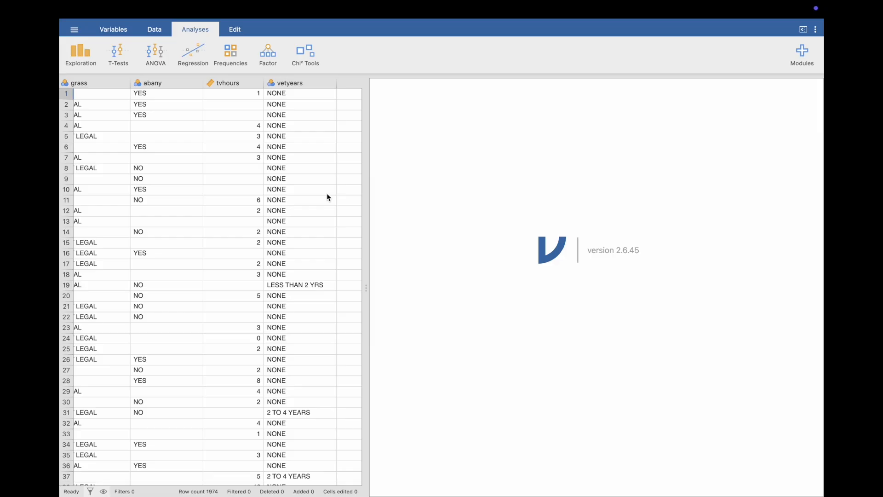
Review the list of variables with their descriptions, and inspect the settings of age and the levels of race.
left_click(127, 31)
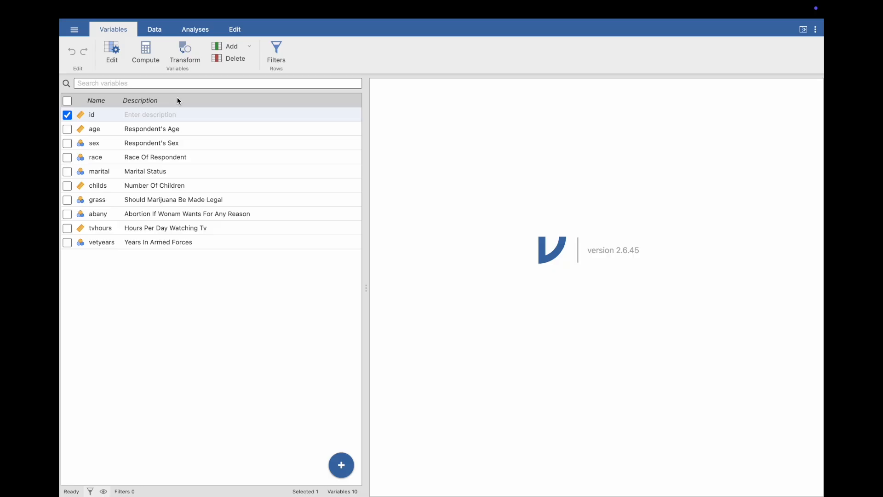
double_click(158, 129)
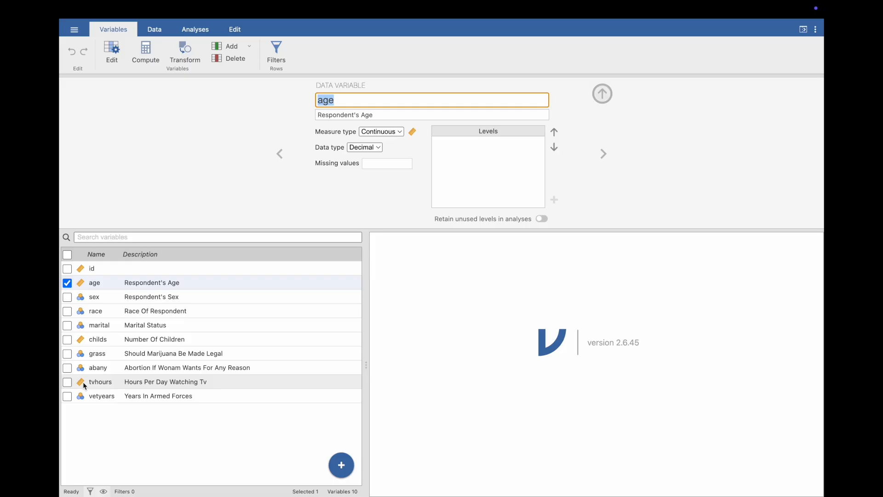
left_click(99, 312)
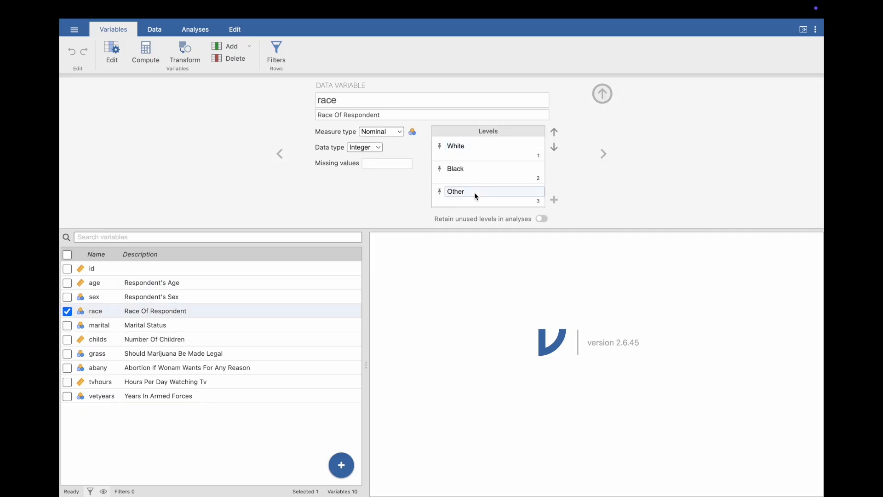
scroll(475, 199, "down", 1)
scroll(474, 199, "up", 1)
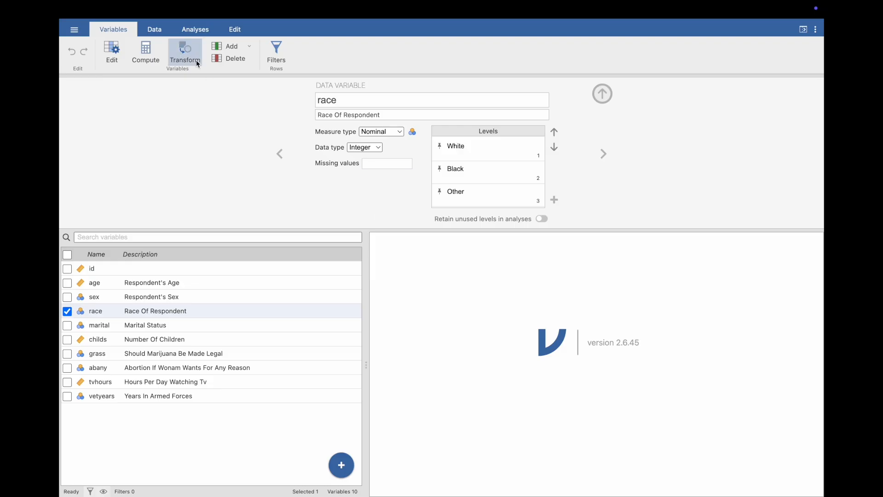
Create a Descriptives analysis with age as its variable.
left_click(199, 33)
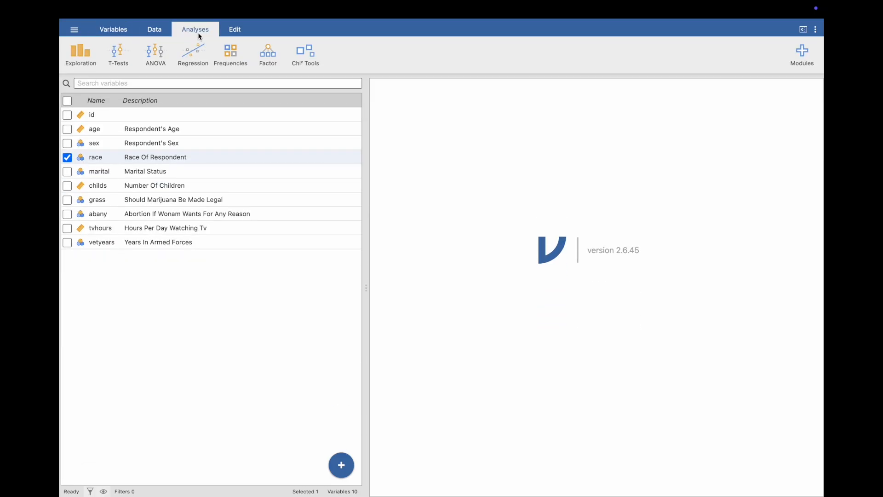
left_click(71, 60)
left_click(83, 77)
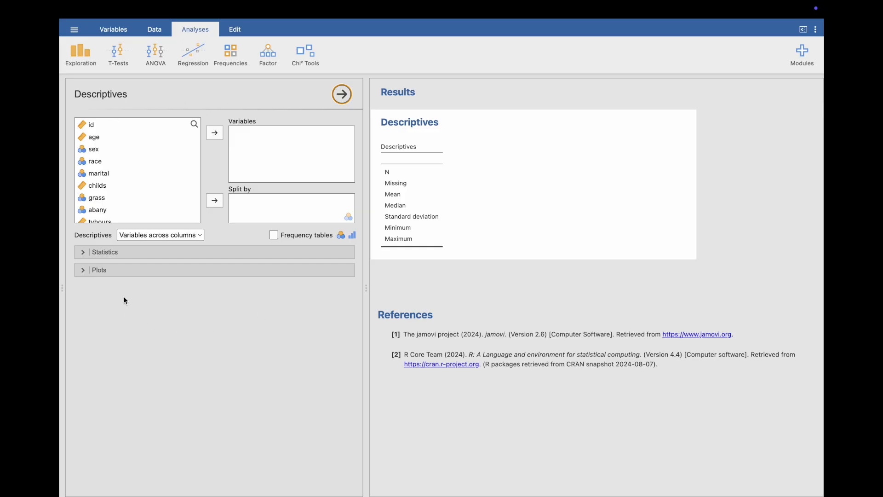
left_click_drag(104, 138, 278, 145)
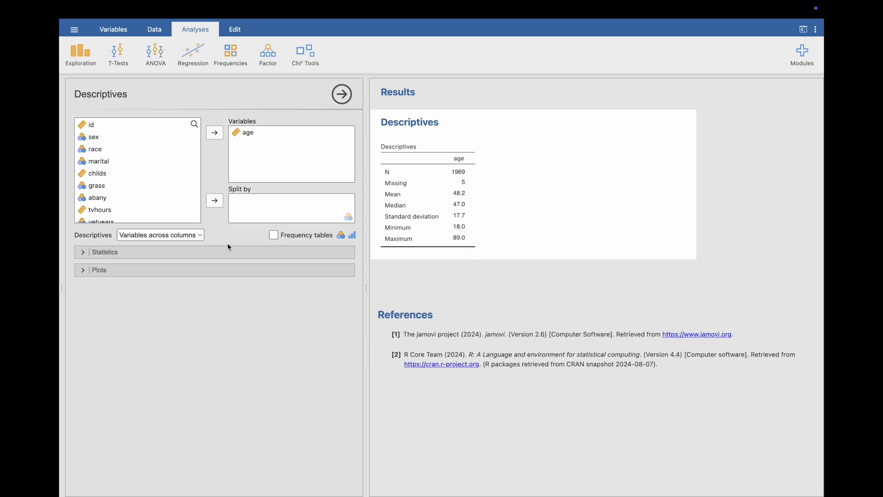
Add the mode and frequency tables to the Descriptives analysis, and include race as a second variable.
left_click(225, 255)
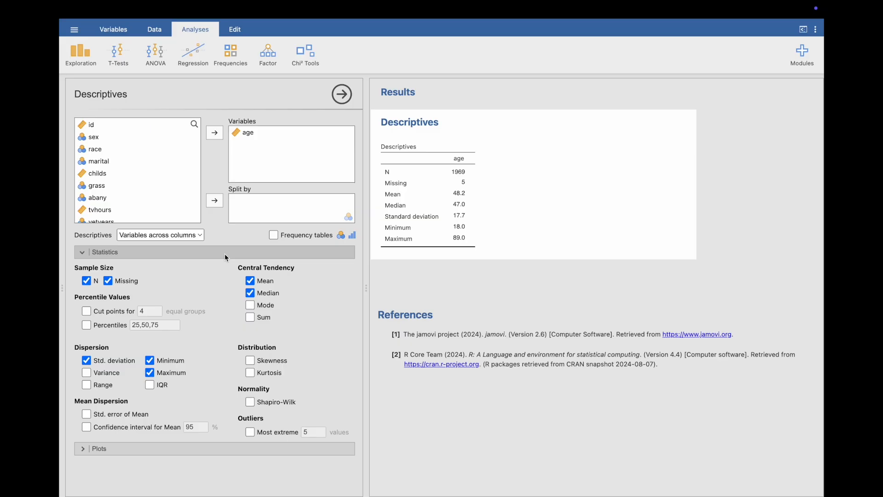
left_click(251, 308)
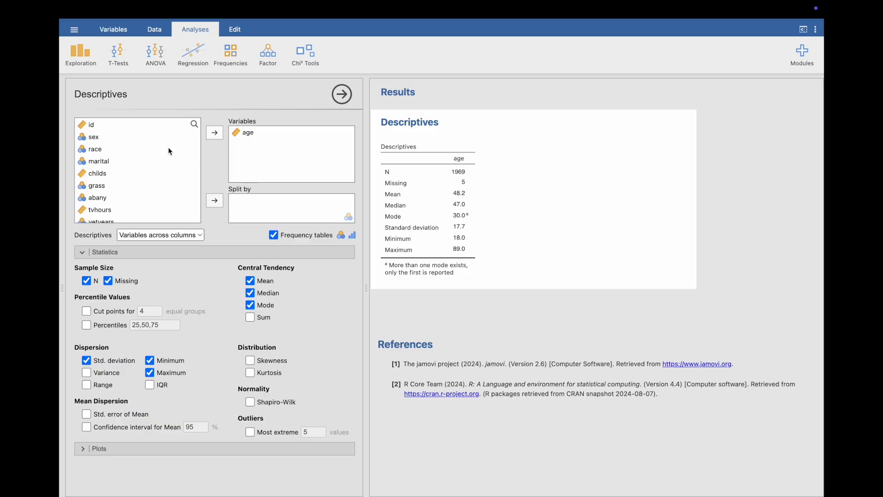
left_click_drag(169, 151, 258, 147)
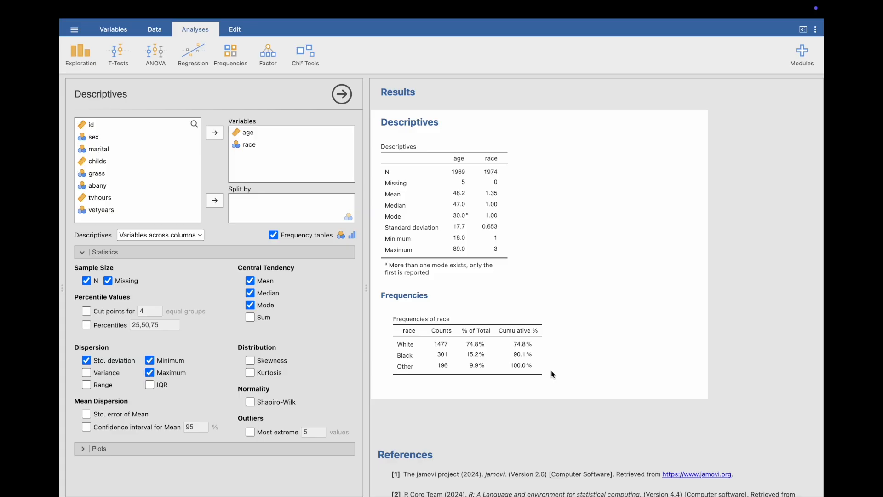
Create a transformed variable named has_children with childs as its source variable.
left_click(162, 27)
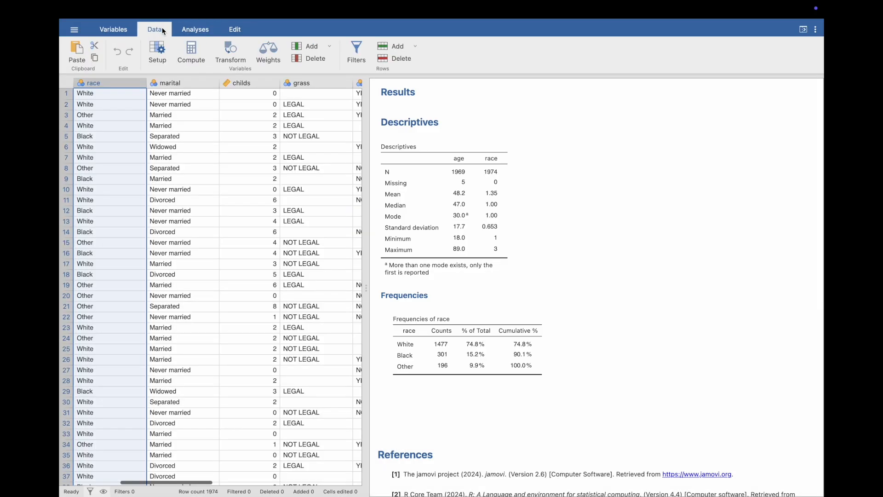
left_click(235, 54)
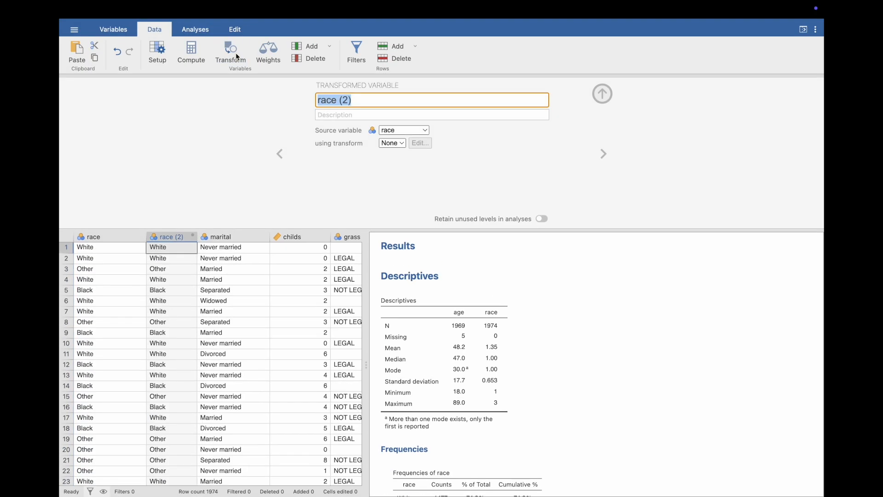
key("BackSpace")
type("has_childrre")
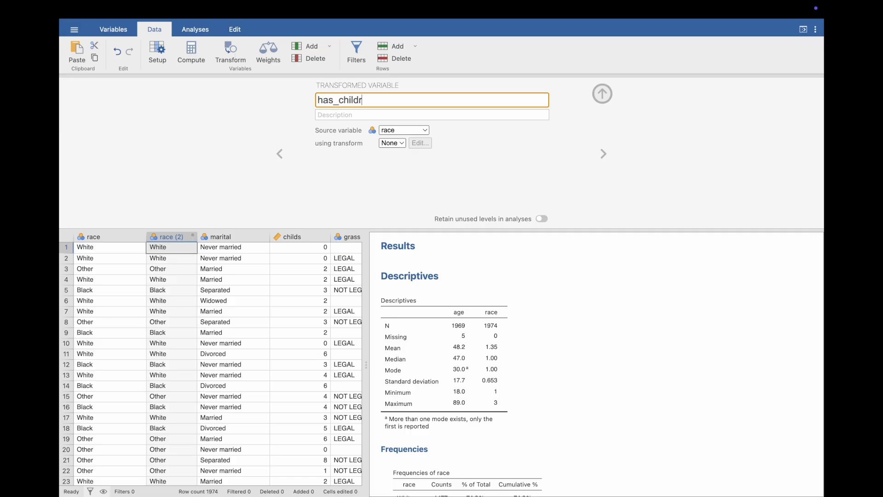
key("BackSpace")
key("BackSpace")
type("en")
left_click(424, 131)
left_click(417, 217)
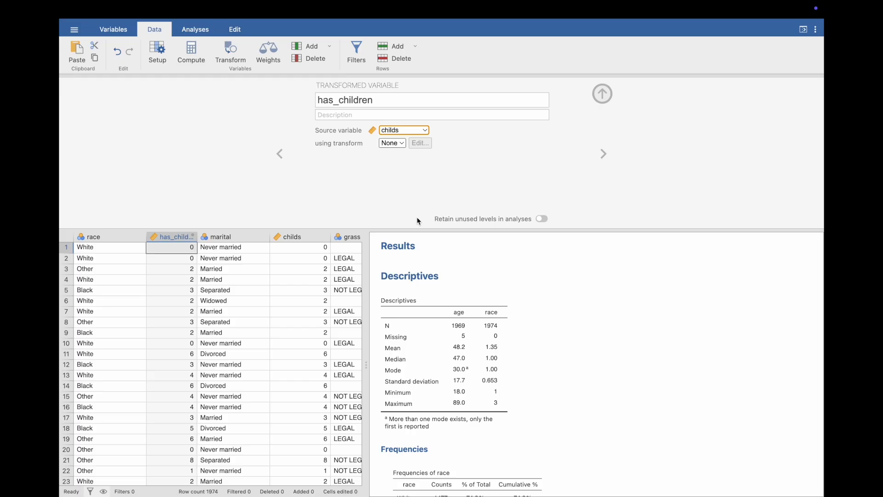
Create a new transform for has_children with a recode condition that uses 1 if the source is greater than 0.
left_click(401, 143)
left_click(405, 170)
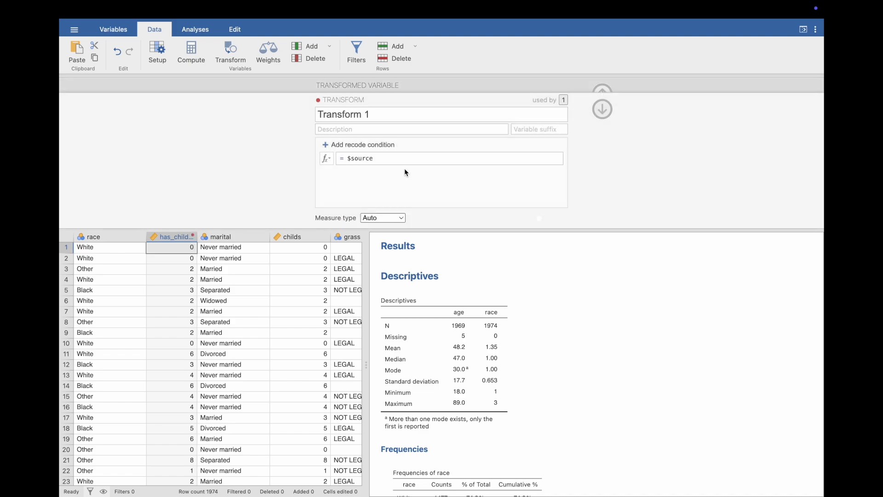
left_click(388, 148)
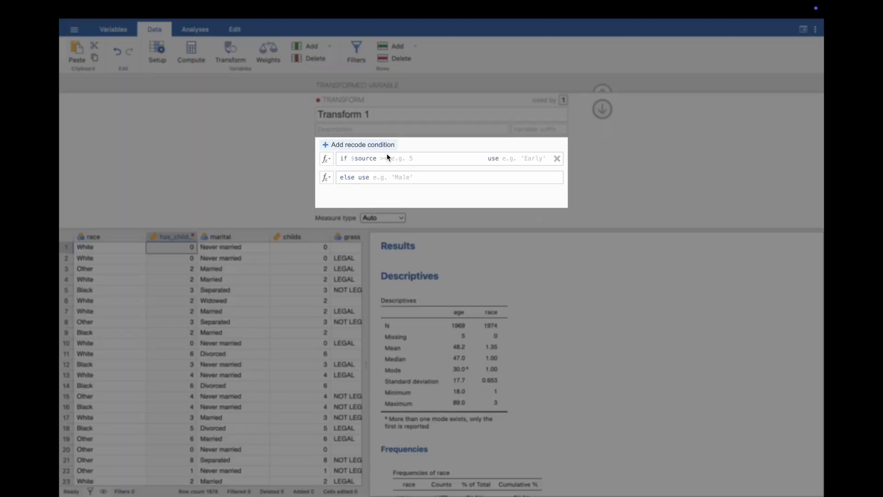
left_click(386, 159)
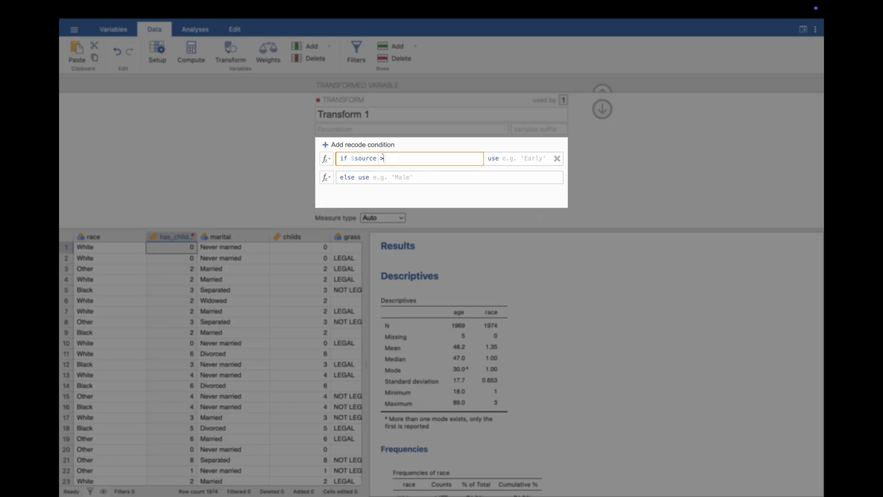
type("0")
left_click(522, 161)
type("1")
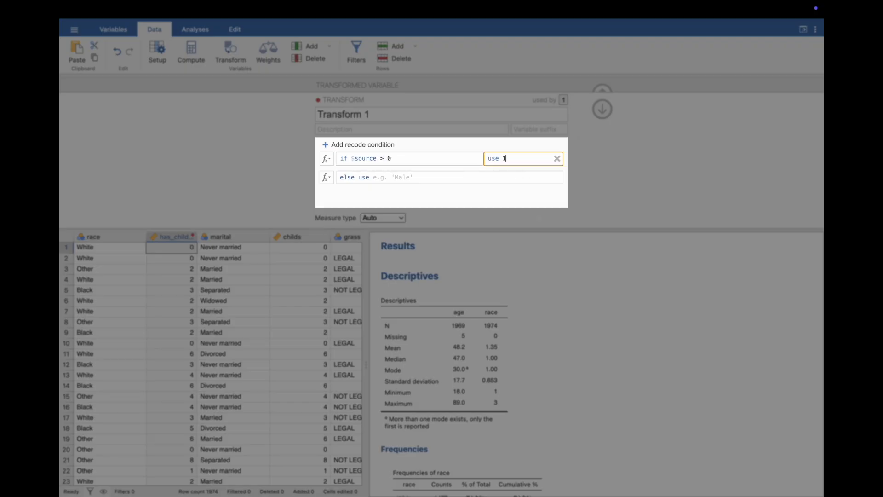
Make the transform use 0 for all other values and set its measure type to Nominal.
left_click(456, 182)
type("0")
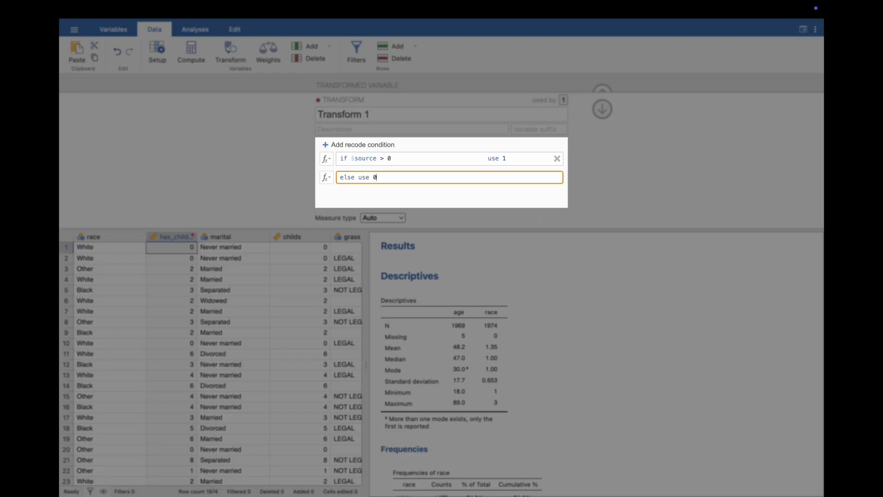
key("Return")
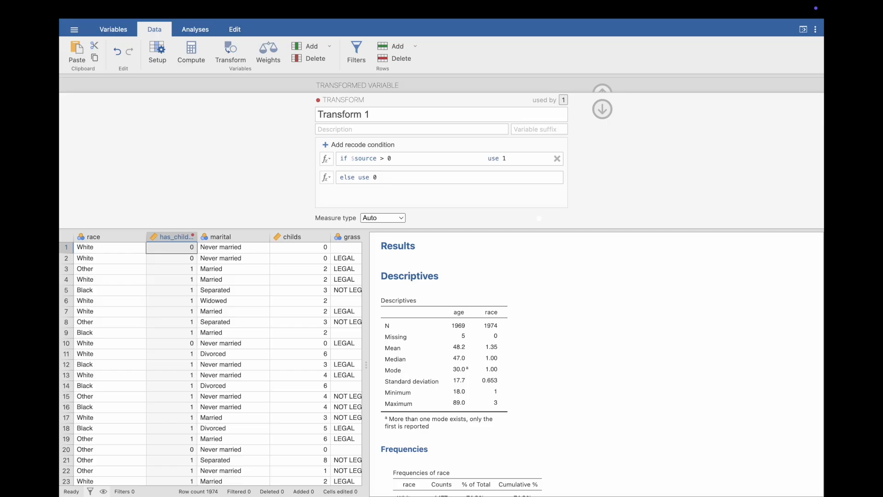
left_click(404, 219)
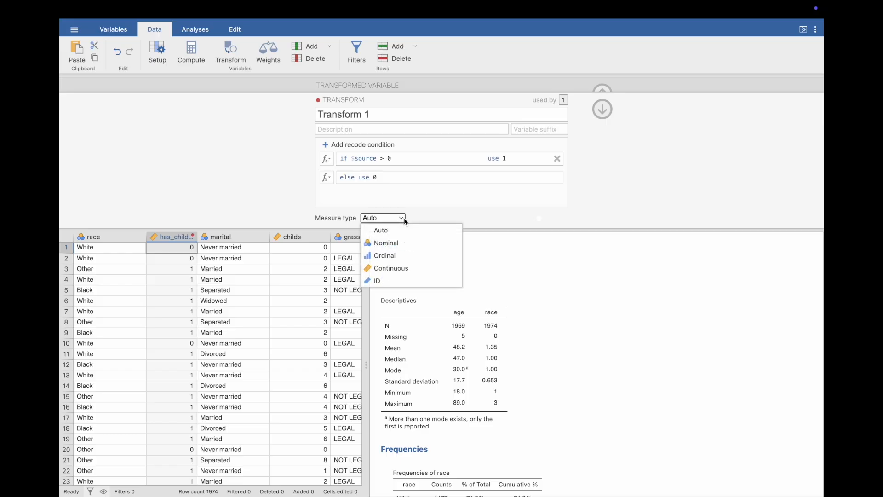
left_click(403, 241)
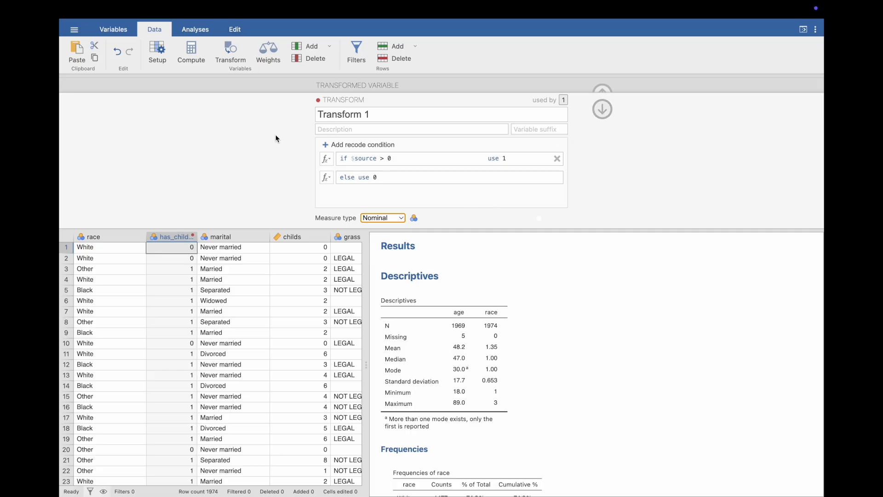
Close the transform editor and examine the vetyears variable's levels, its values in the data and its entry in the variable list.
left_click(602, 109)
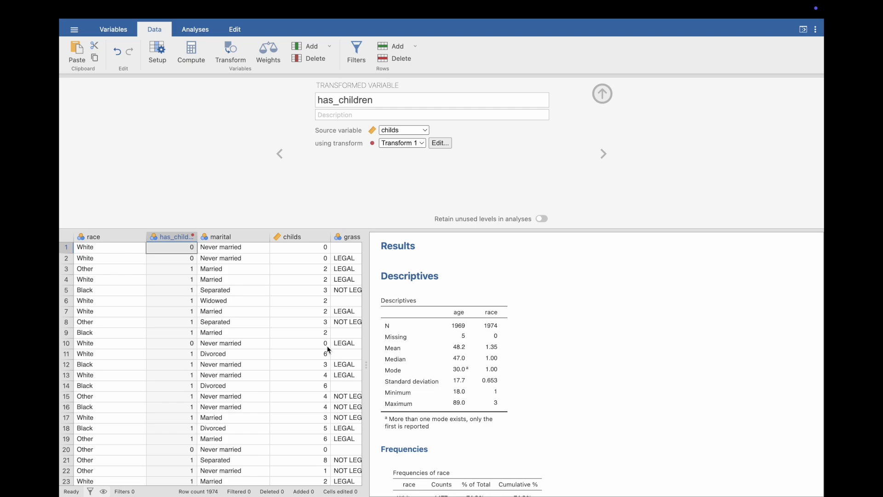
scroll(328, 350, "right", 8)
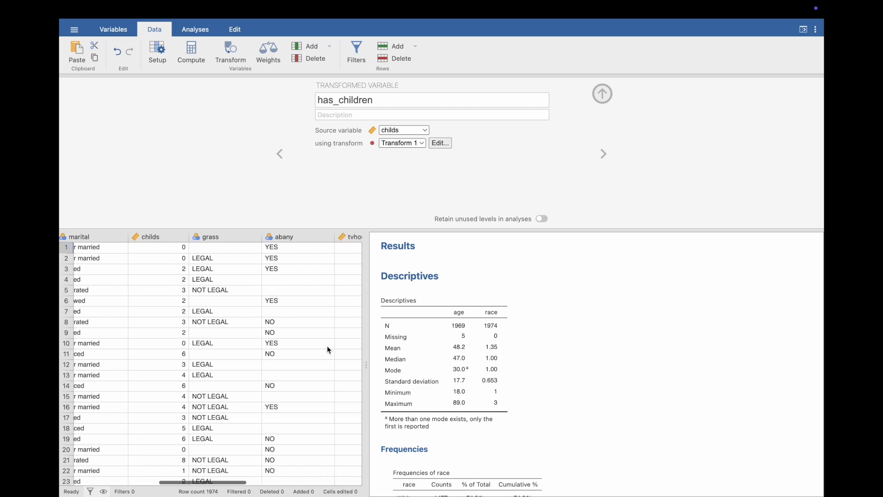
left_click(322, 322)
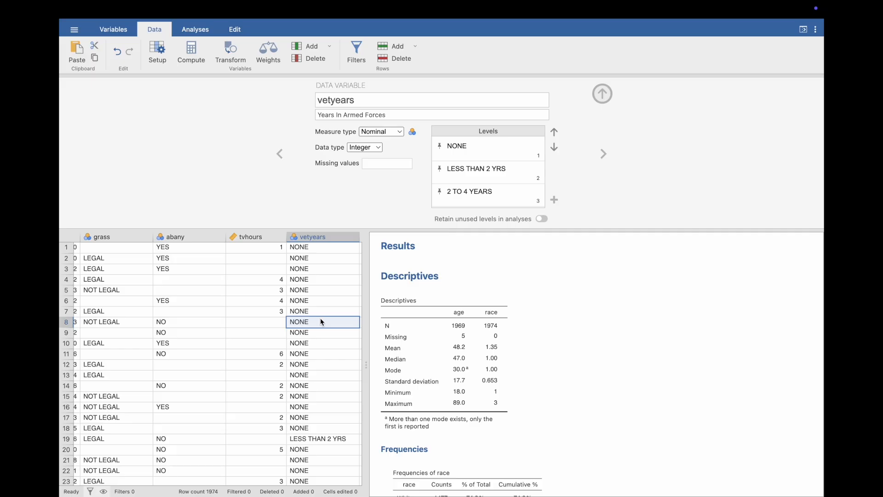
scroll(325, 373, "down", 1)
scroll(478, 177, "down", 1)
scroll(478, 177, "up", 1)
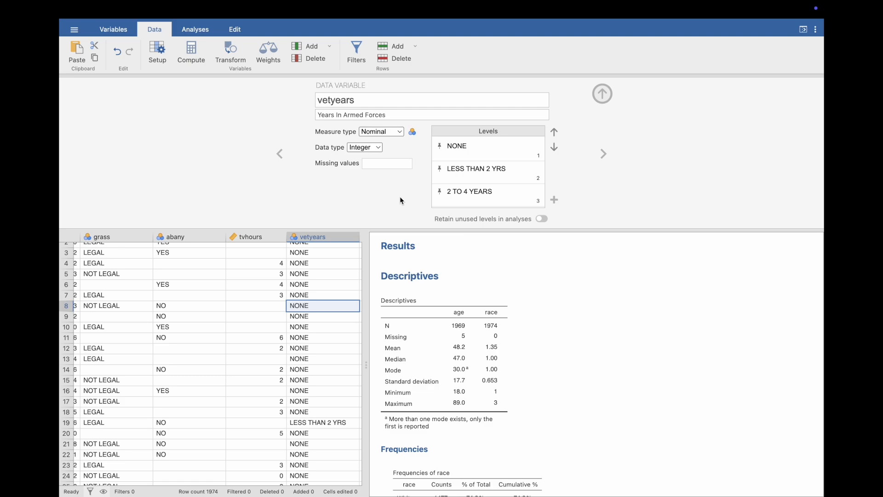
left_click(115, 28)
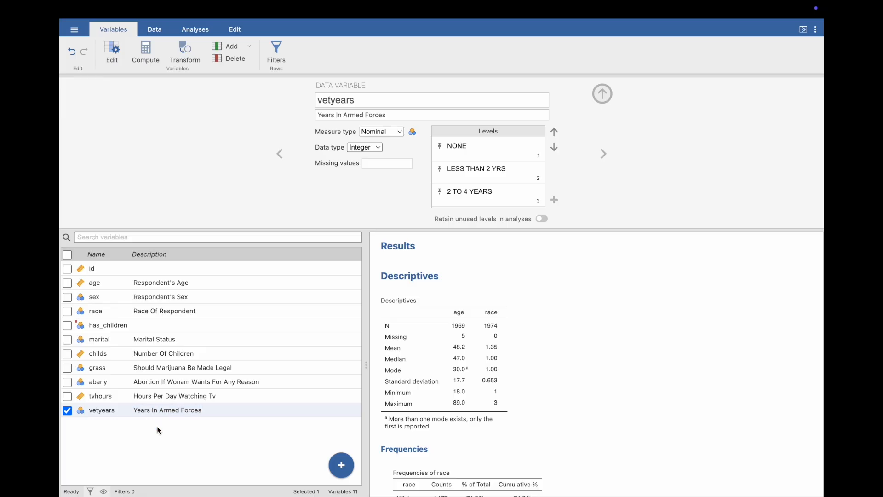
scroll(492, 193, "down", 2)
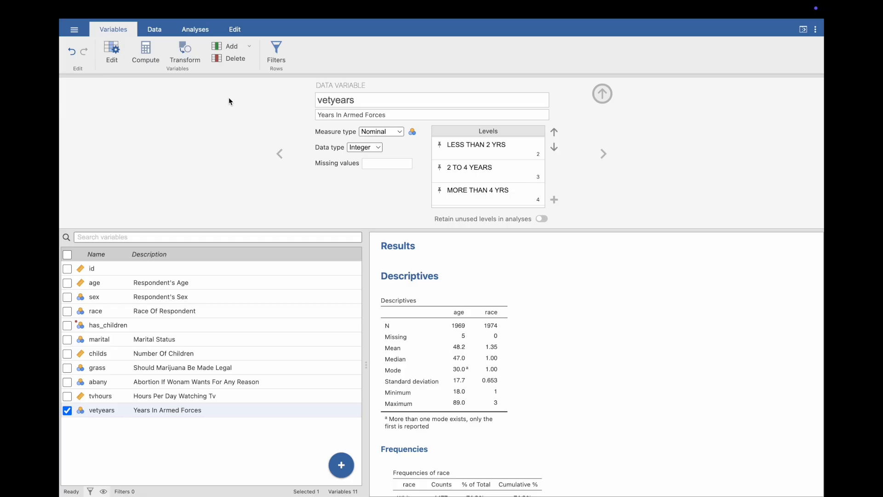
Create a transformed variable named vetstatus with vetyears as its source variable.
left_click(157, 30)
left_click(232, 60)
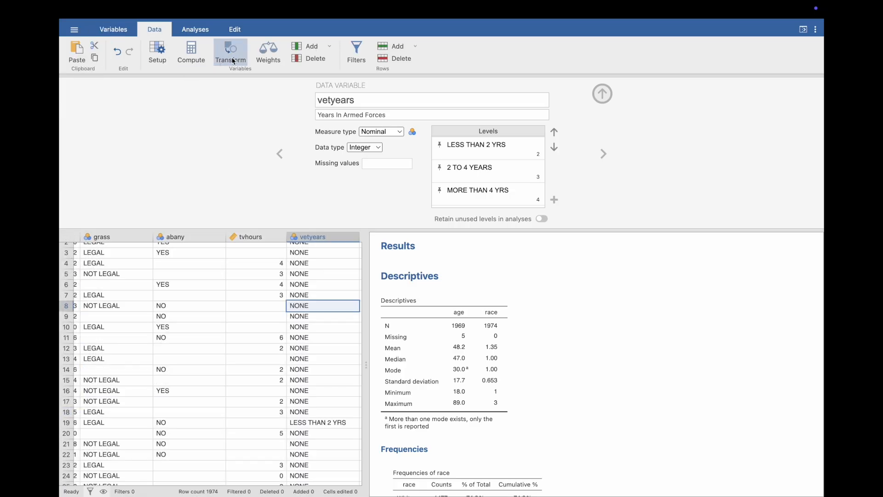
left_click(377, 99)
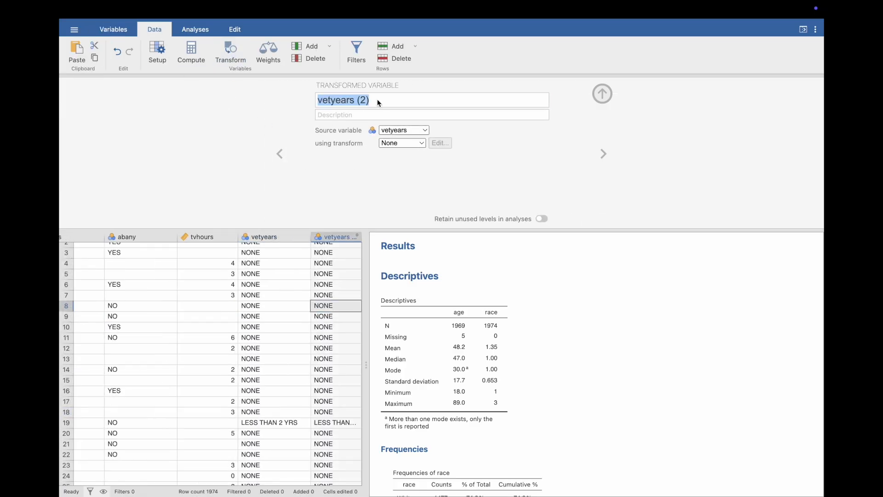
type("vetstatus")
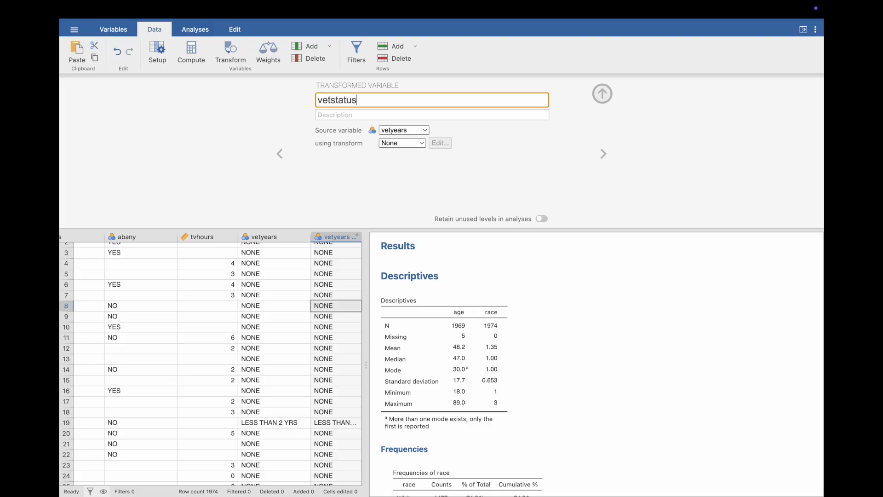
Create a new transform for vetstatus with a recode condition that uses 0 if the source equals 1.
left_click(420, 143)
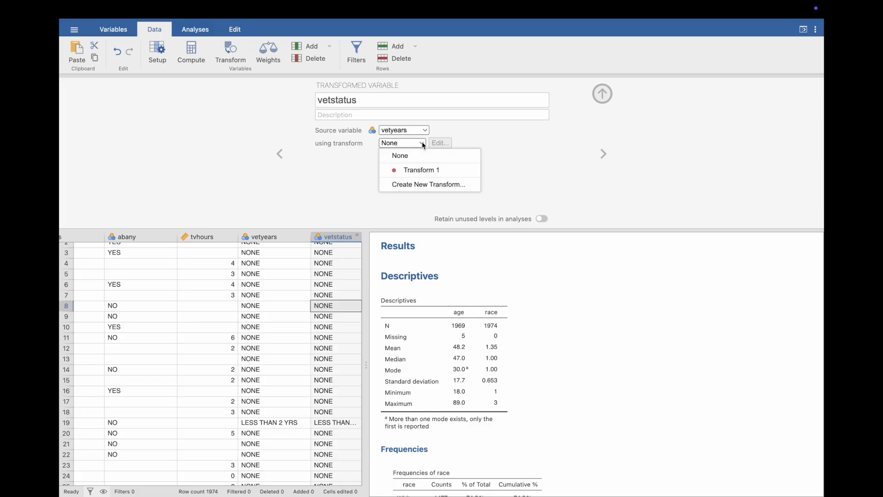
left_click(419, 183)
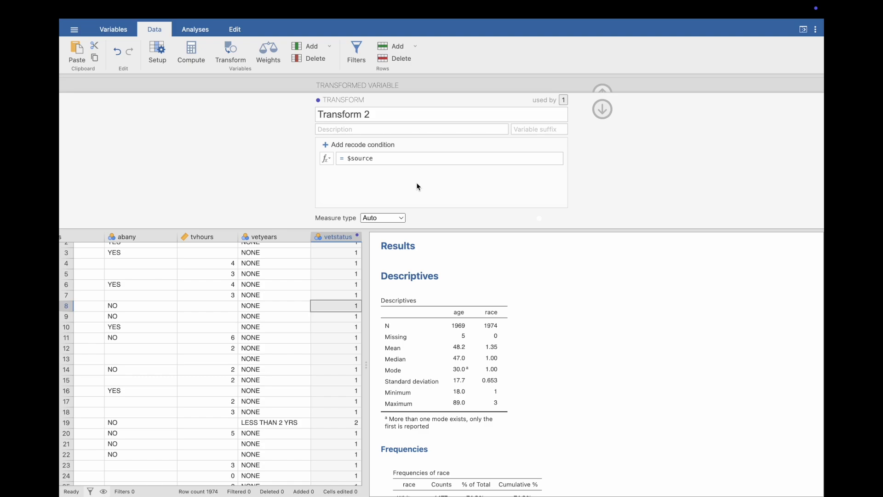
left_click(388, 146)
left_click(402, 160)
type("=")
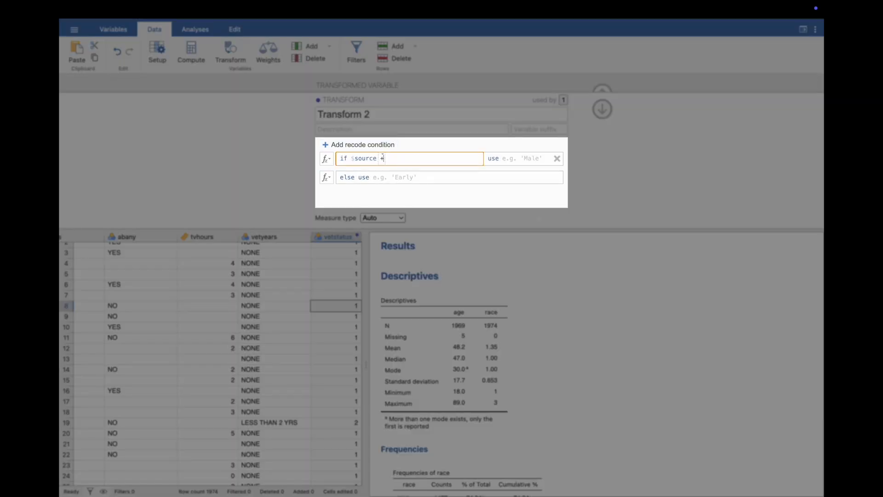
type("= 1")
left_click(532, 159)
type("0")
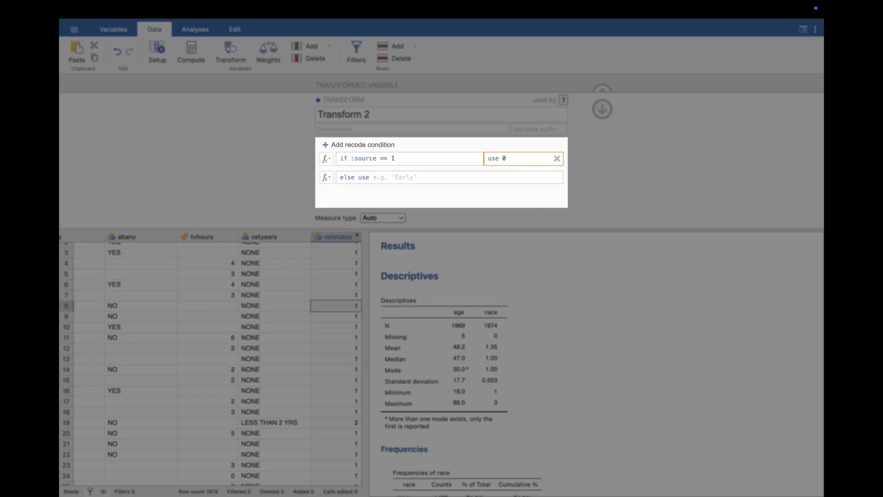
Make the vetstatus transform use 1 for all other values, set its measure type to Nominal and close the transform editor.
left_click(475, 175)
type("1")
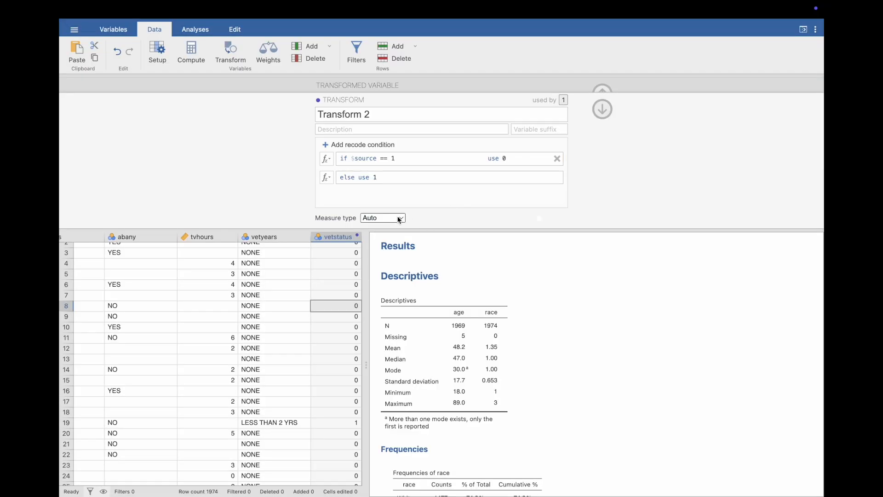
left_click(397, 217)
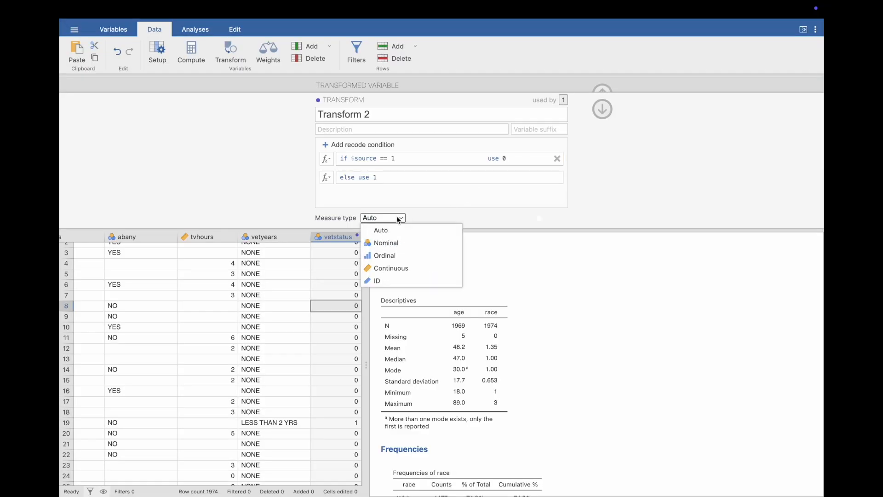
left_click(395, 243)
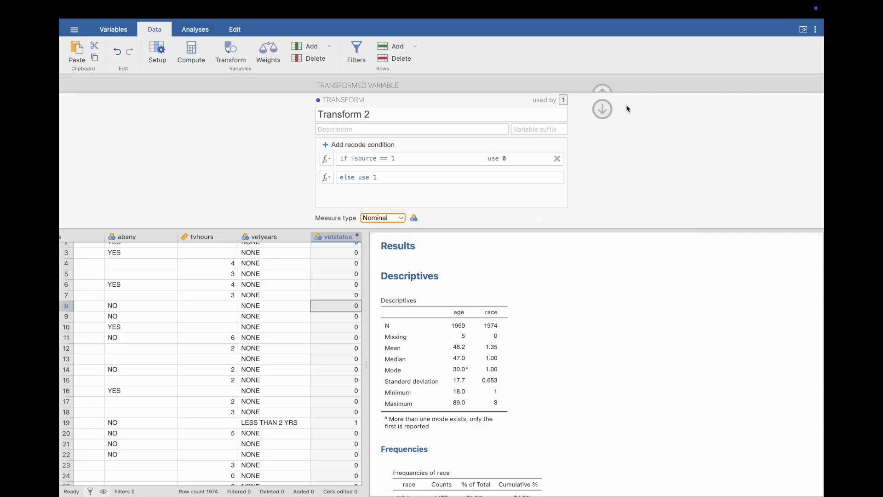
left_click(602, 110)
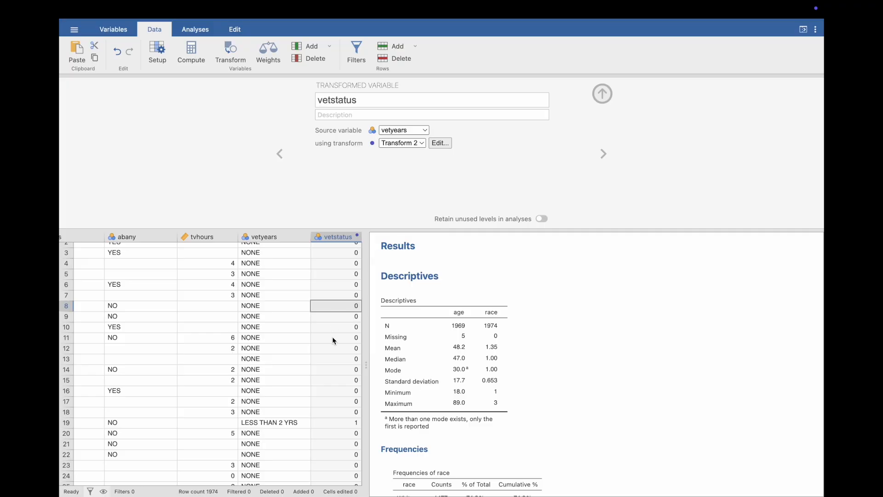
Check the recoded vetstatus values against the vetyears values down the data rows.
scroll(332, 336, "right", 2)
scroll(320, 390, "down", 1)
scroll(321, 389, "down", 3)
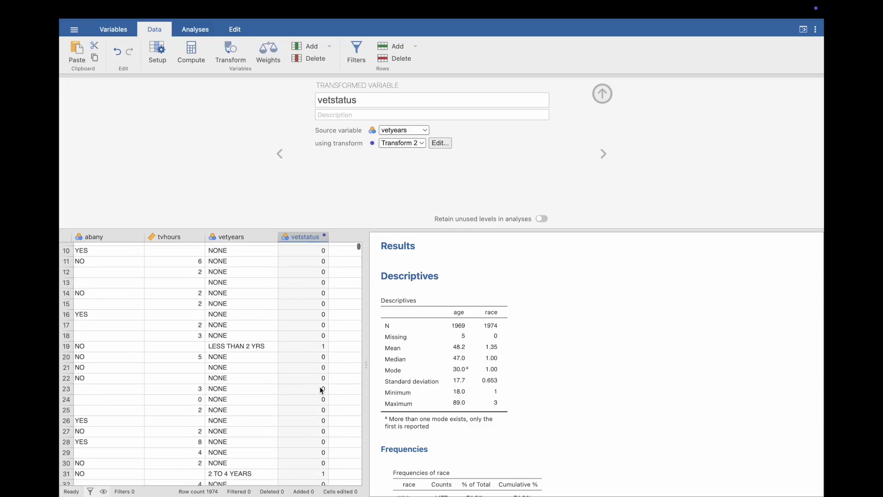
scroll(320, 390, "down", 1)
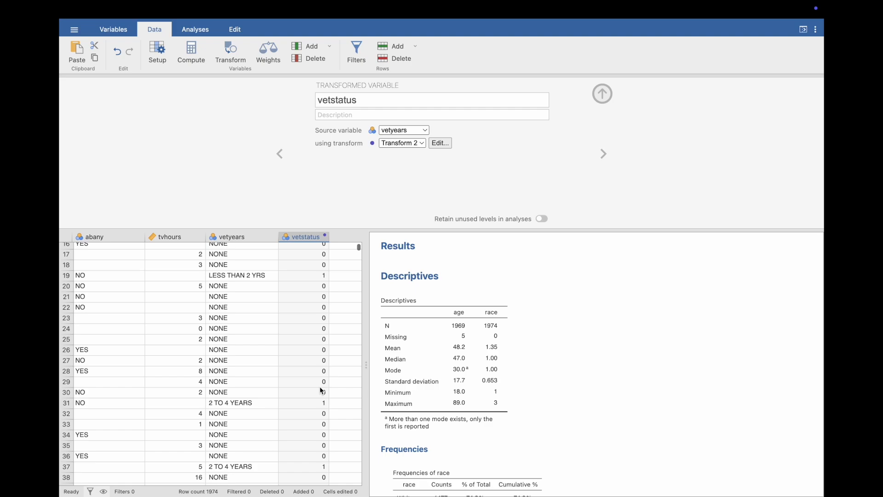
scroll(321, 390, "down", 5)
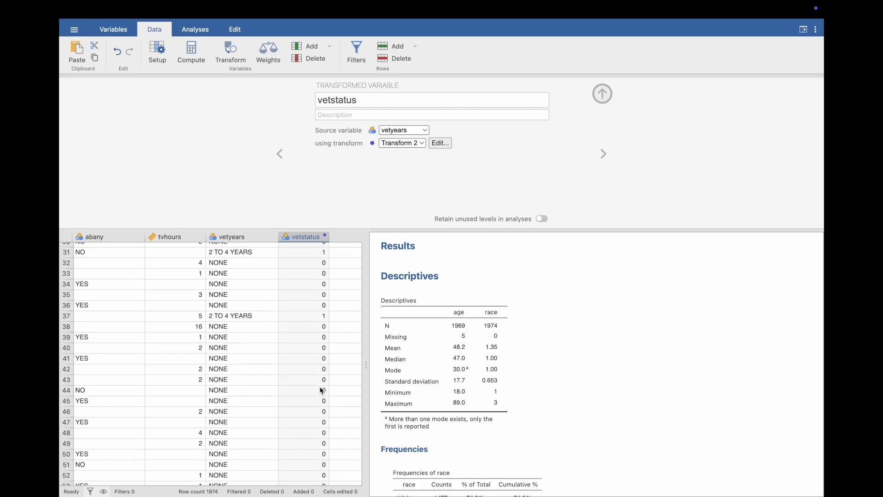
Save the project as a new jamovi file (.omv) named week1_gss_2.
left_click(78, 29)
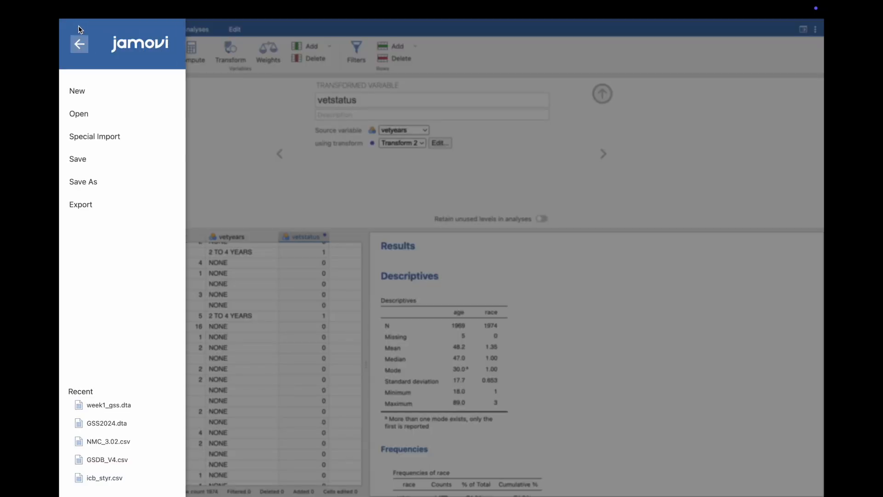
left_click(110, 182)
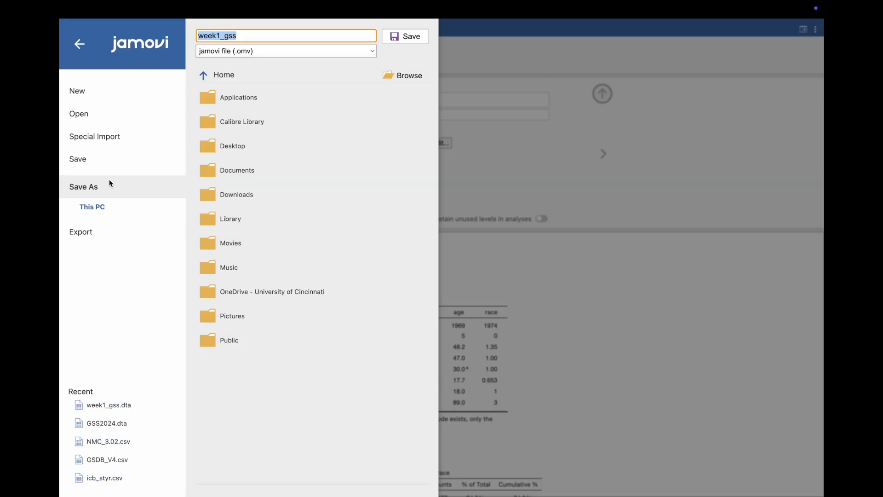
left_click(255, 36)
type("_2")
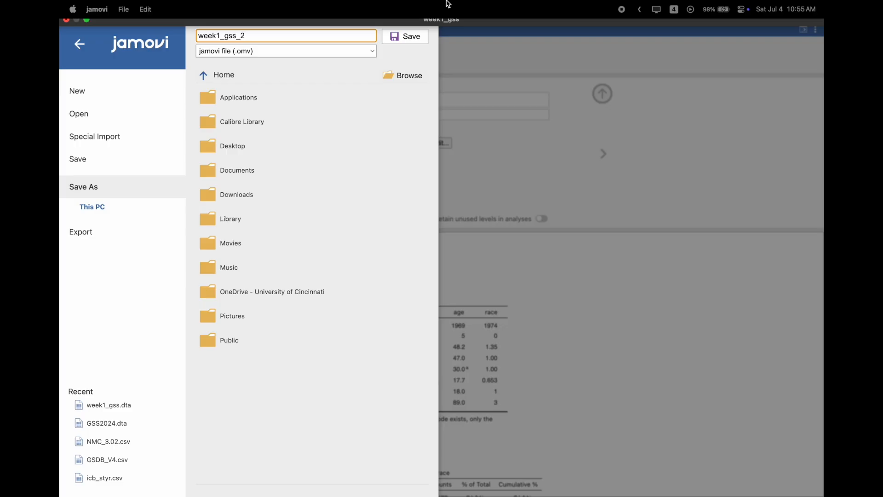
left_click(411, 41)
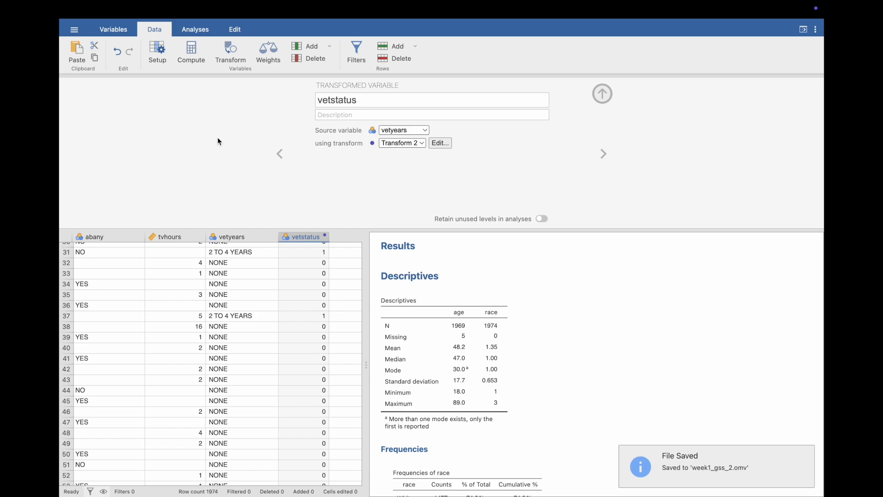
Add another Descriptives analysis from the Exploration analyses.
left_click(205, 33)
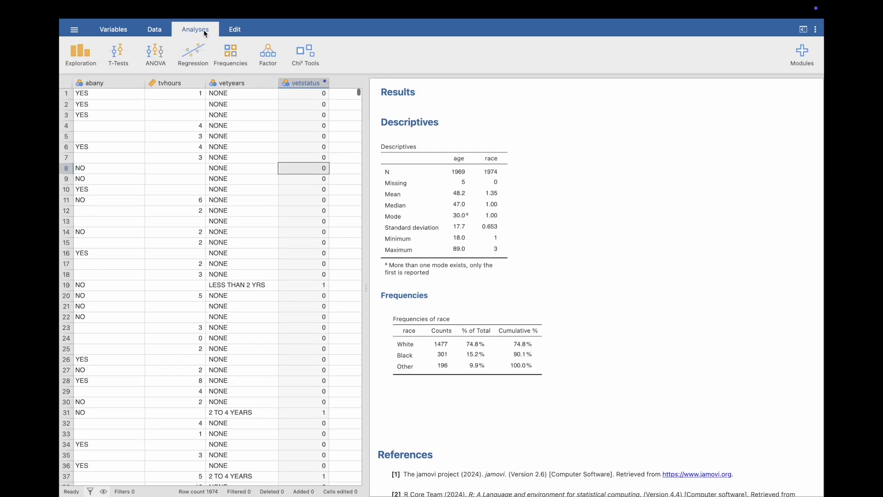
left_click(91, 54)
left_click(88, 80)
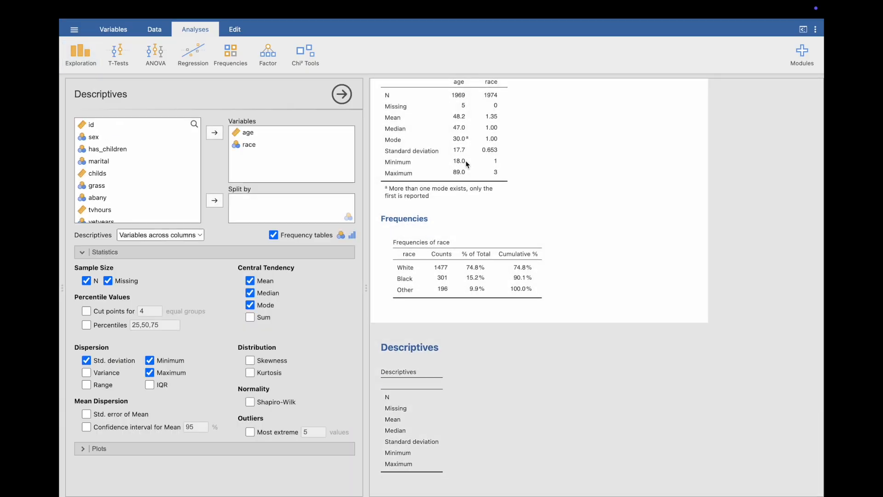
View the copy and export options for the Descriptives table and the race frequency table, without choosing any.
right_click(482, 175)
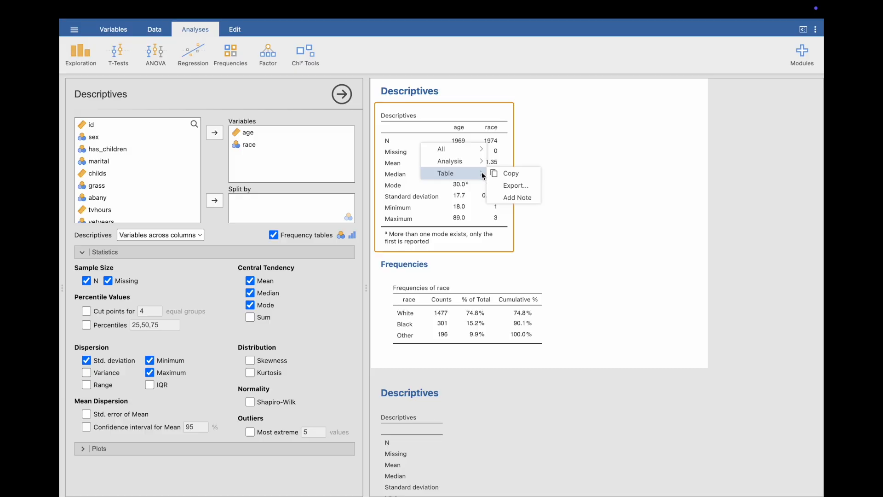
left_click(570, 211)
right_click(500, 289)
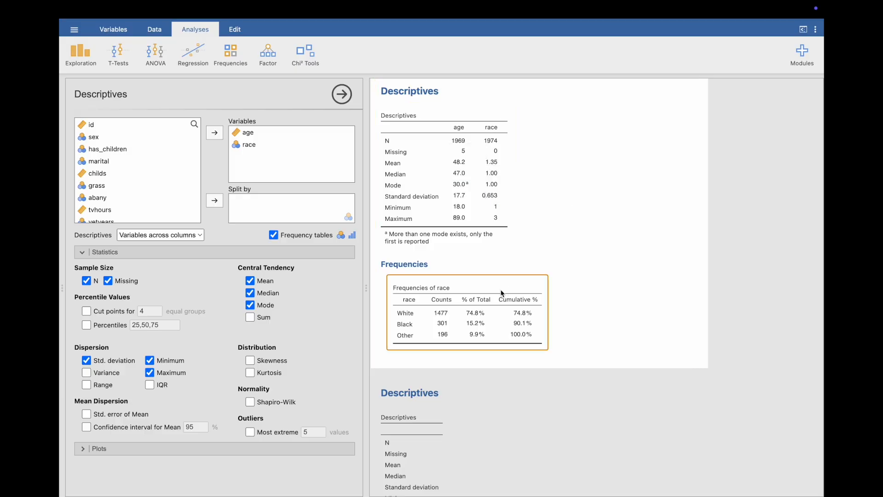
left_click(578, 235)
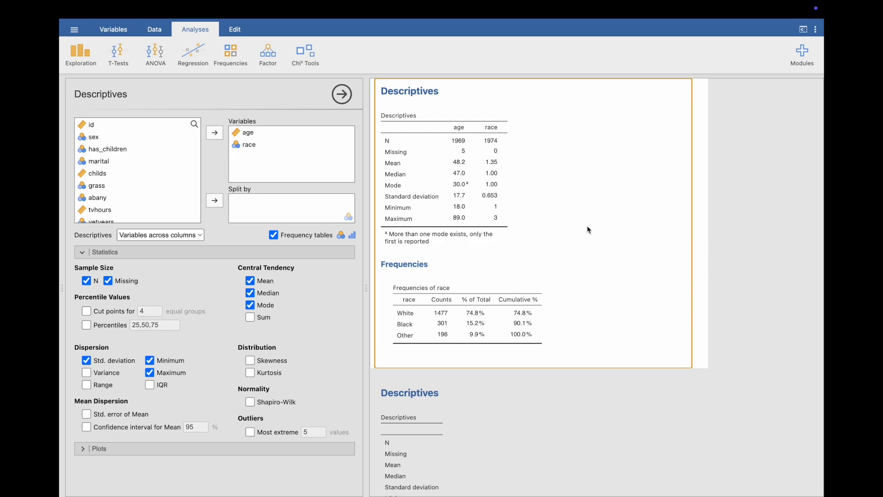
Check which file formats Save As offers for week1_gss_2, and leave without saving.
left_click(74, 30)
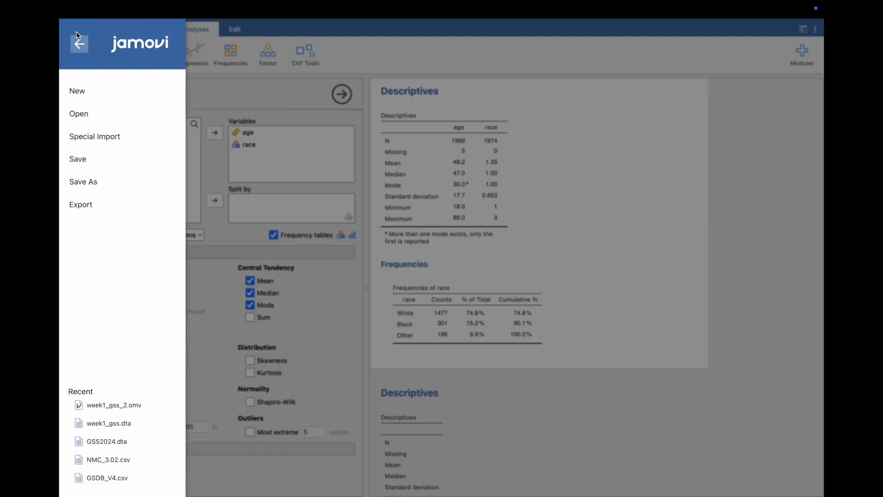
left_click(98, 185)
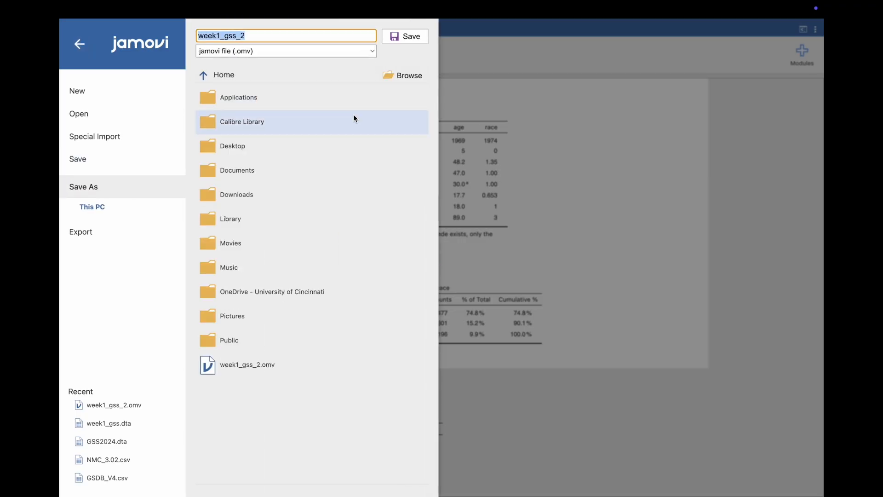
left_click(371, 52)
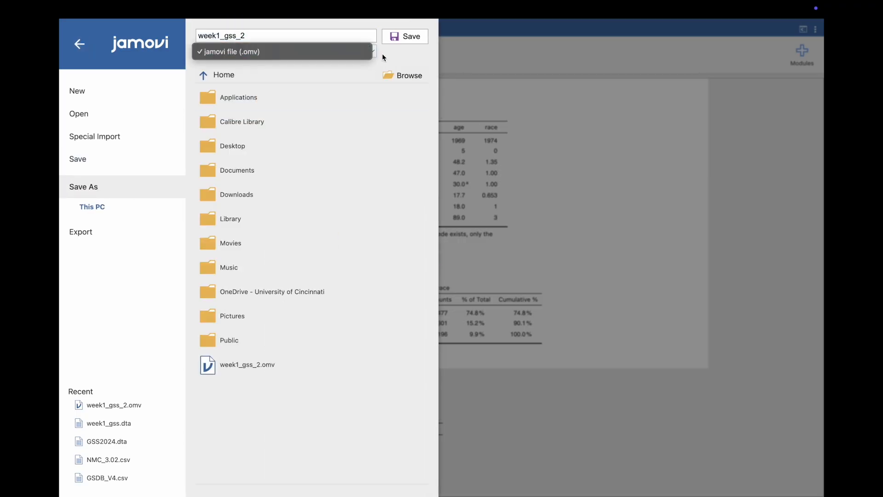
left_click(382, 57)
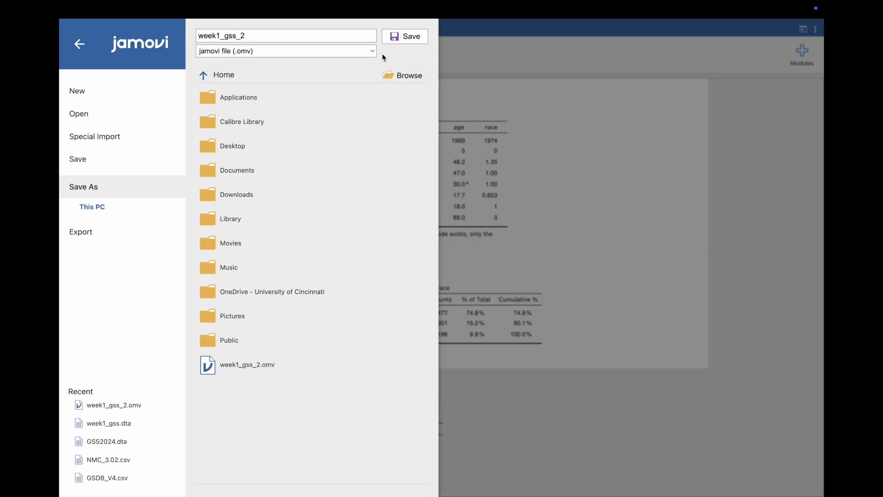
left_click(461, 77)
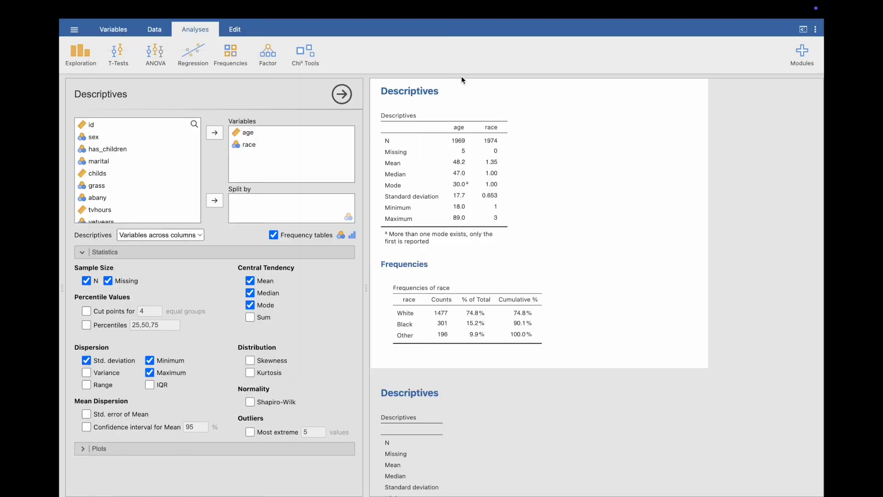